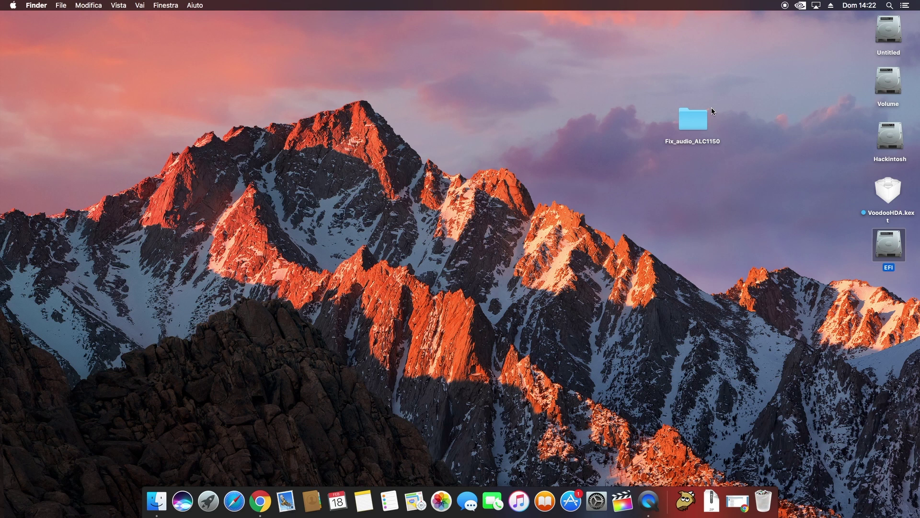
- Check this Mac's system information in About This Mac, then close it
left_click(13, 5)
left_click(20, 14)
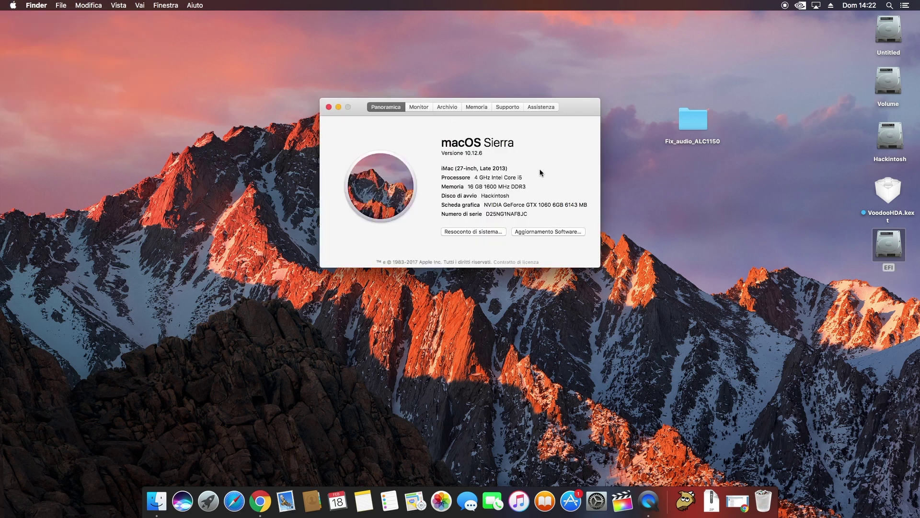
left_click(329, 107)
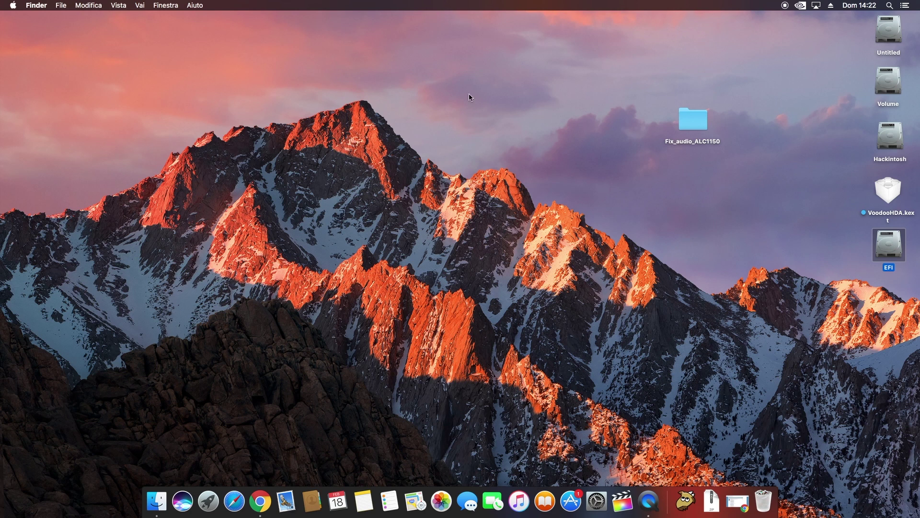
- In Chrome, review the KextBeast 2.0.1, EFI Mounter v3 and VoodooHDA 2.9.0 pages
left_click(737, 502)
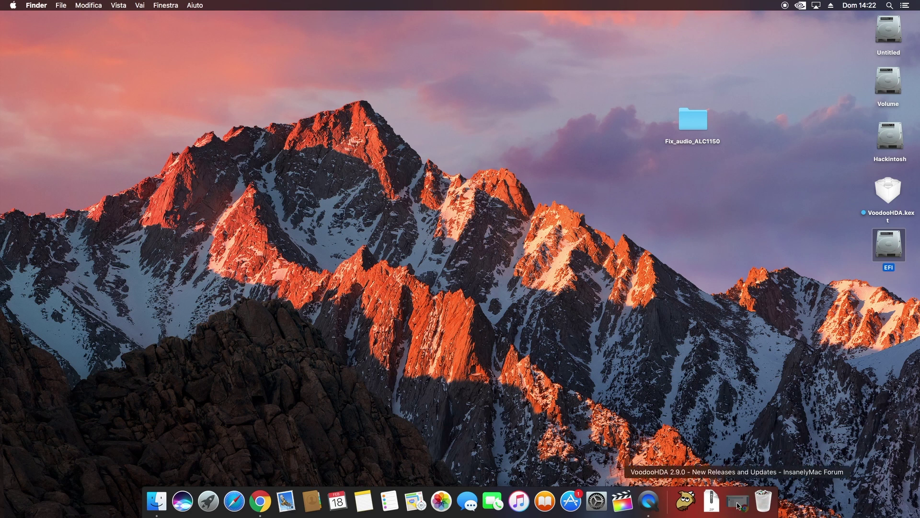
left_click(108, 24)
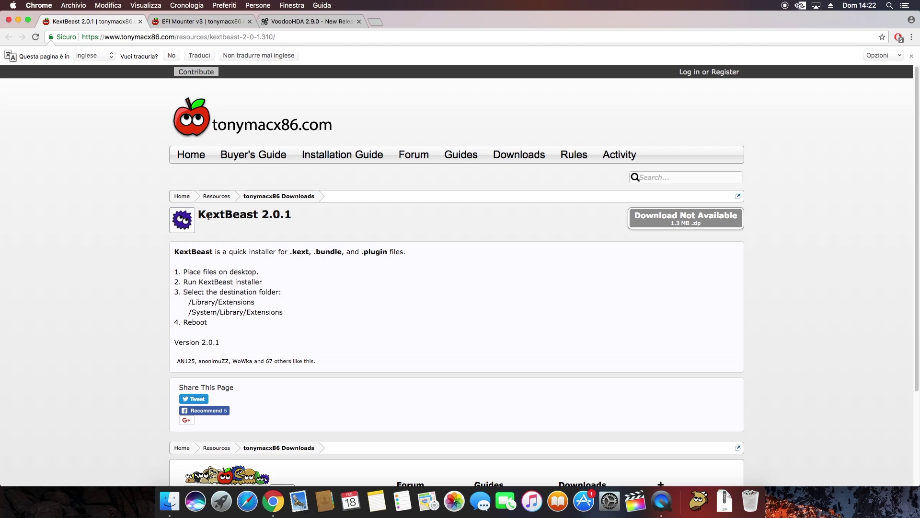
left_click_drag(202, 211, 299, 218)
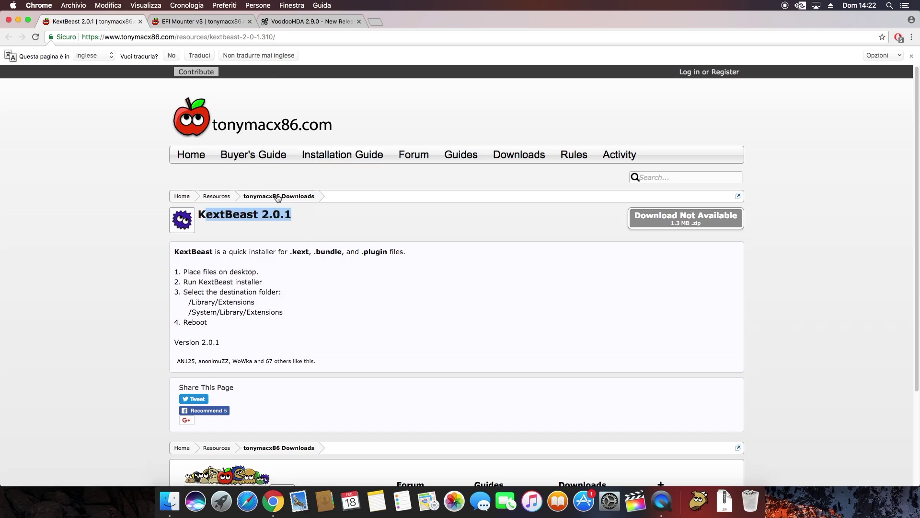
left_click(176, 20)
left_click_drag(293, 220, 206, 211)
left_click(295, 23)
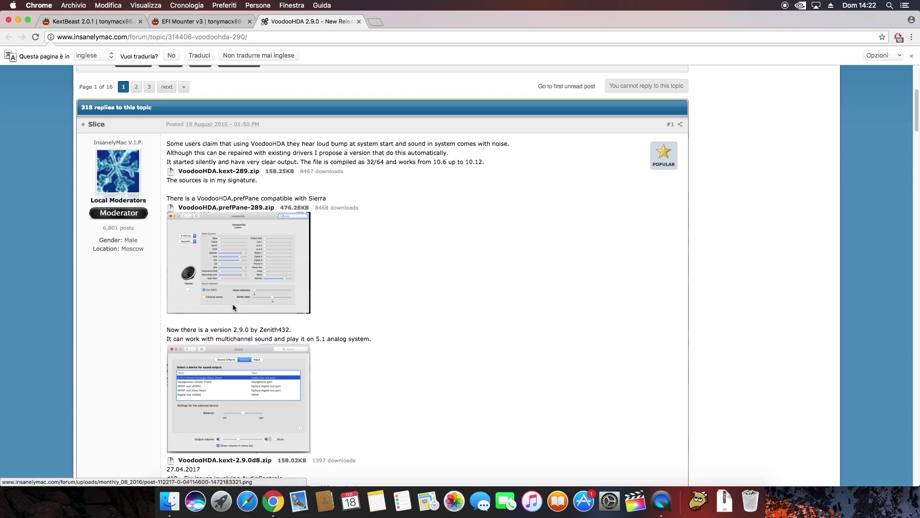
- Return to the KextBeast page, minimize Chrome and open the Fix_audio_ALC1150 folder
left_click(115, 27)
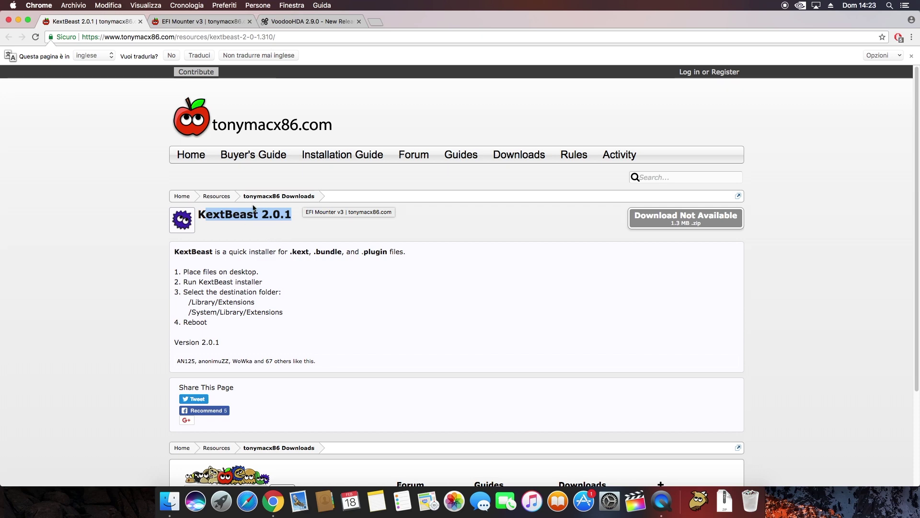
left_click(18, 20)
double_click(689, 136)
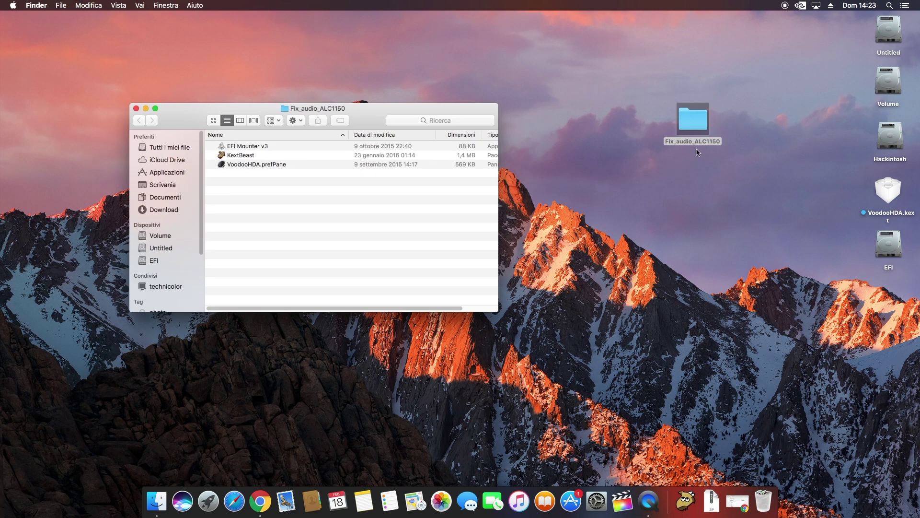
- Mount the EFI partition with EFI Mounter v3 using the admin password, then close the EFI window
double_click(248, 149)
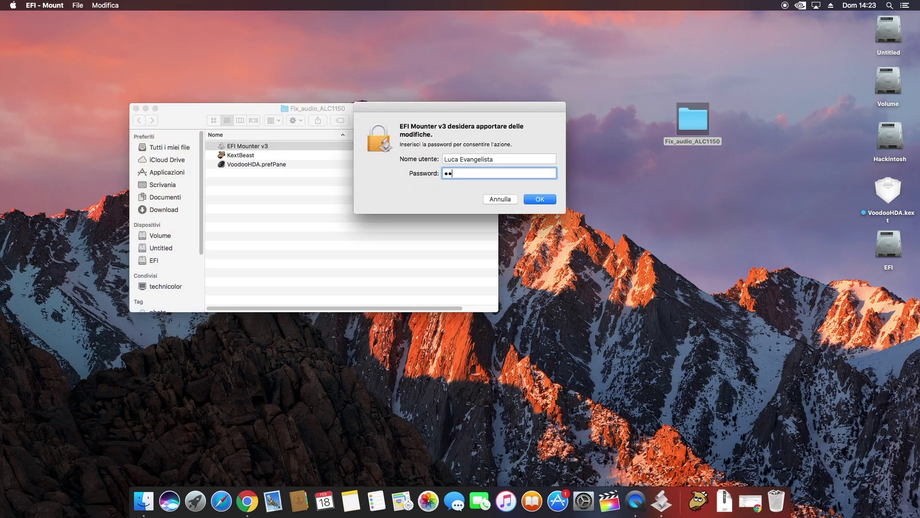
key("Return")
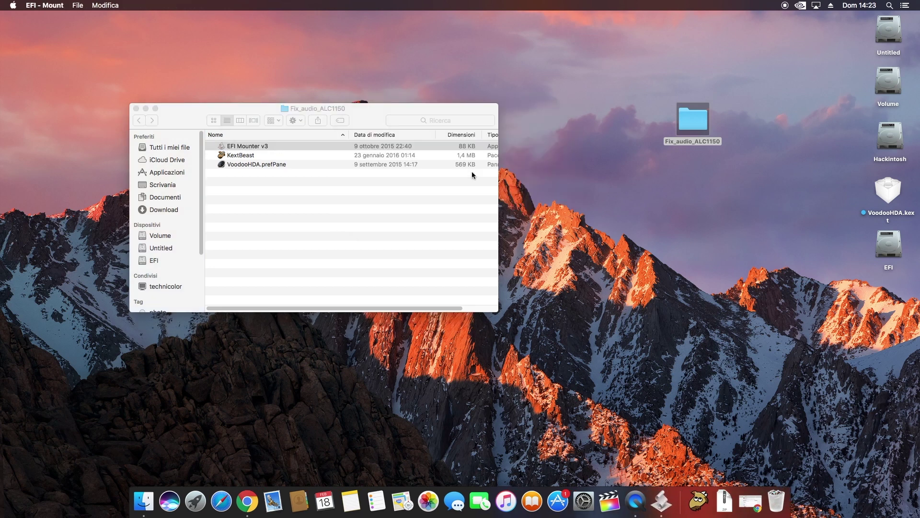
left_click(441, 189)
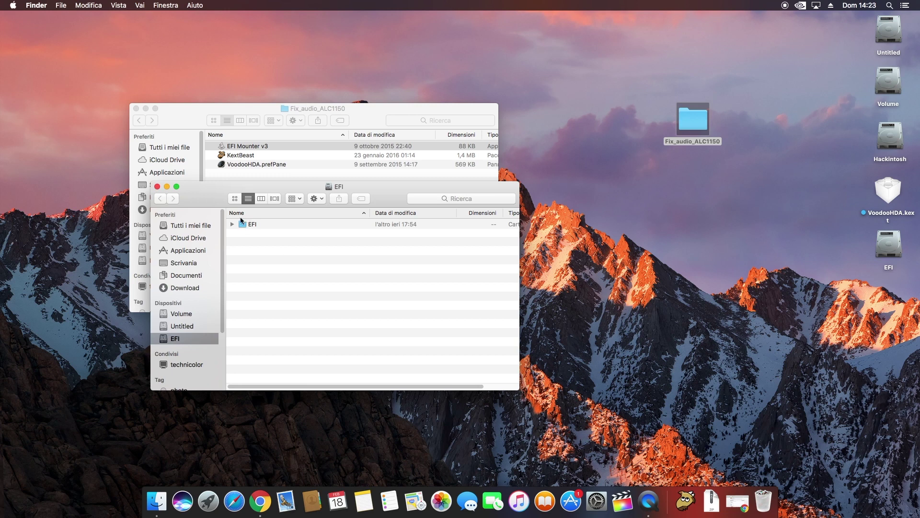
left_click(158, 187)
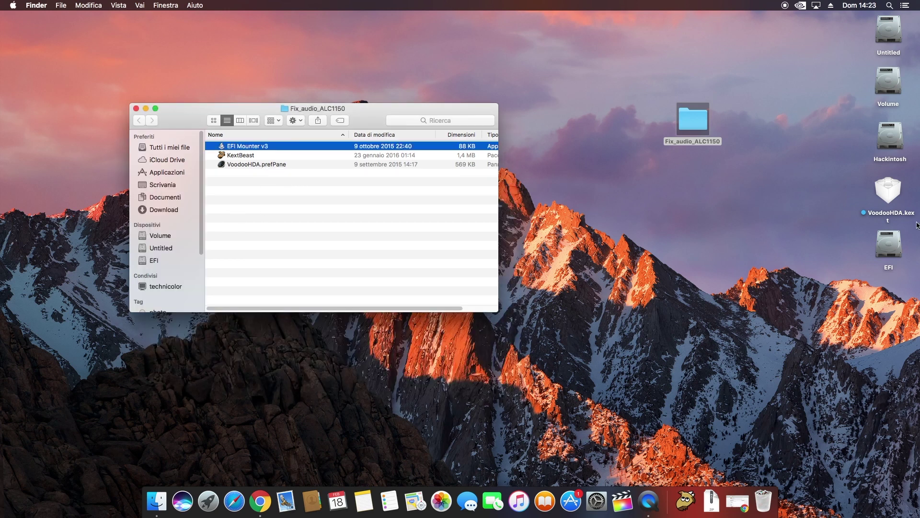
- Place the VoodooHDA.kext icon below the EFI drive on the desktop
left_click_drag(886, 200, 659, 214)
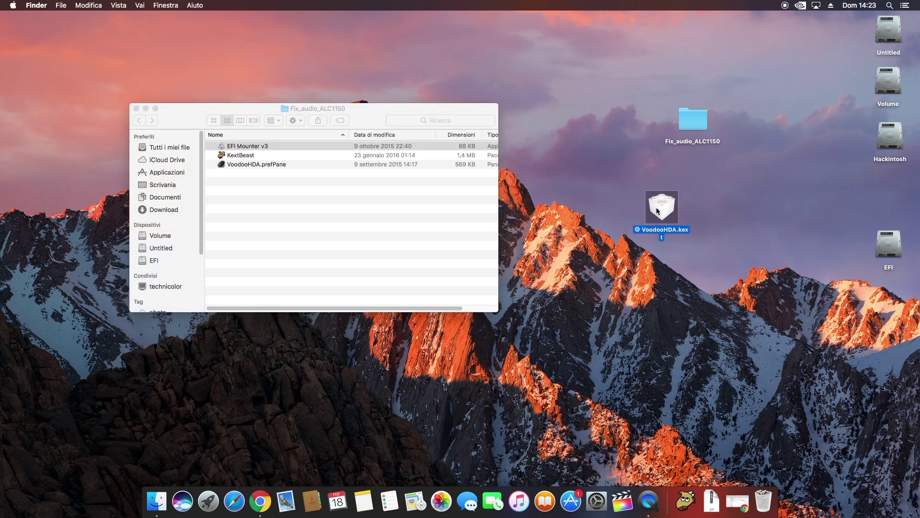
left_click_drag(663, 216, 897, 263)
left_click(884, 209)
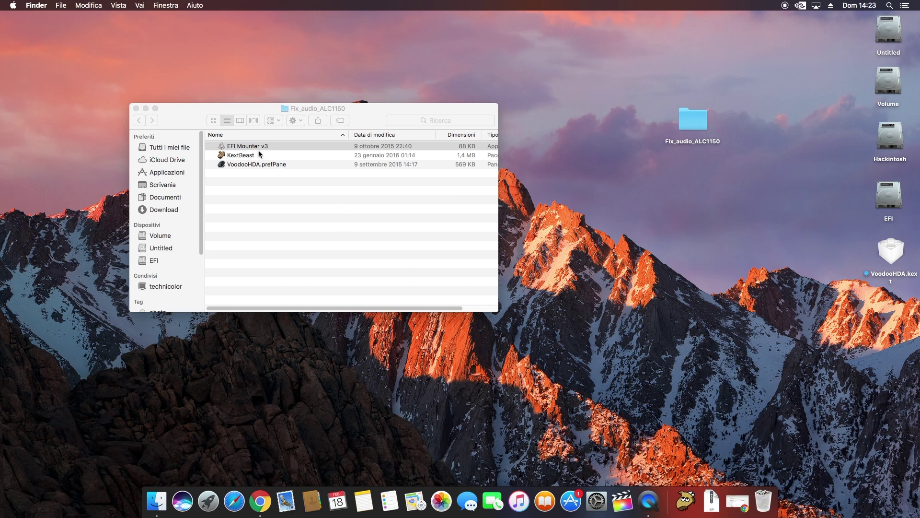
- Open EFI > EFI > CLOVER and load config.plist in Clover Configurator
double_click(890, 201)
left_click(249, 228)
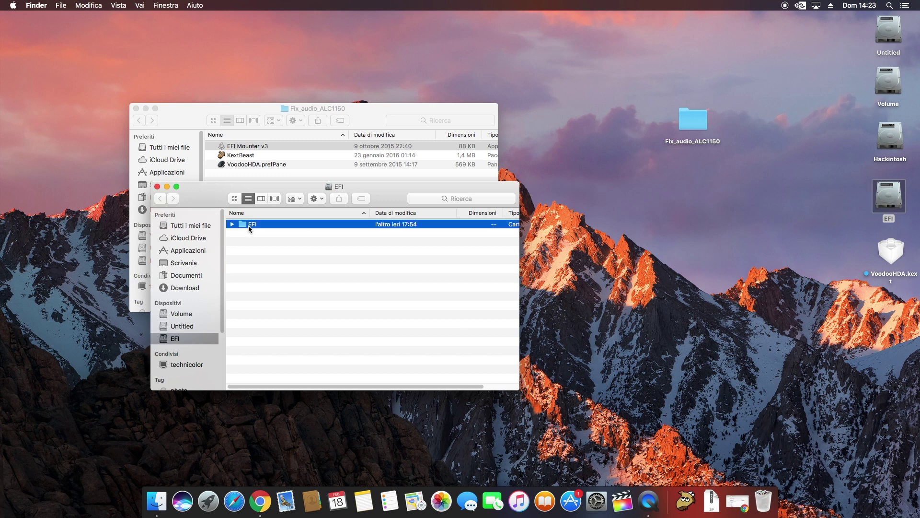
double_click(250, 228)
double_click(255, 244)
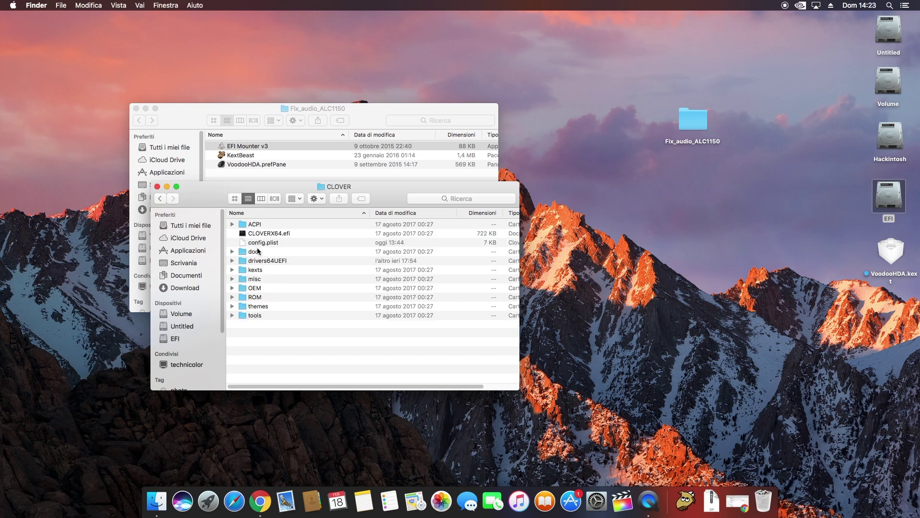
double_click(261, 243)
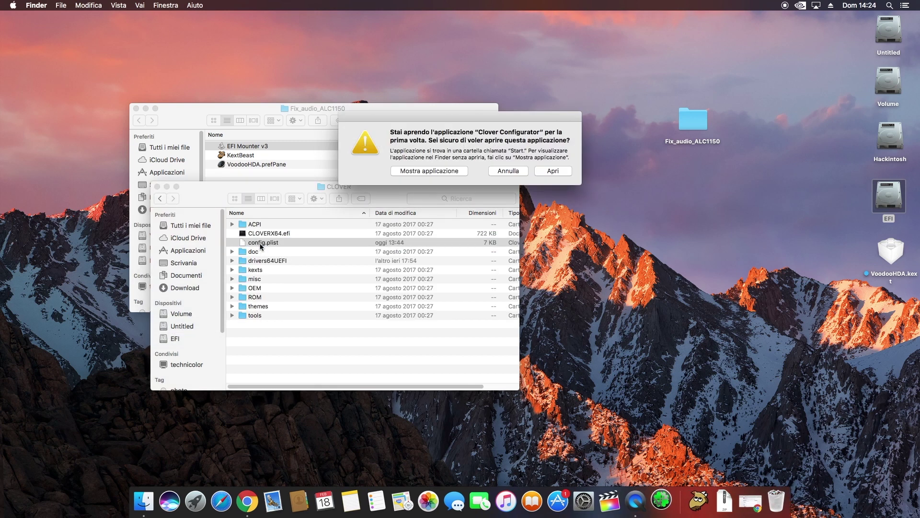
left_click(554, 171)
- Check the ACPI rename patches for HDAS to HDEF and AZAL to HDEF
left_click(290, 245)
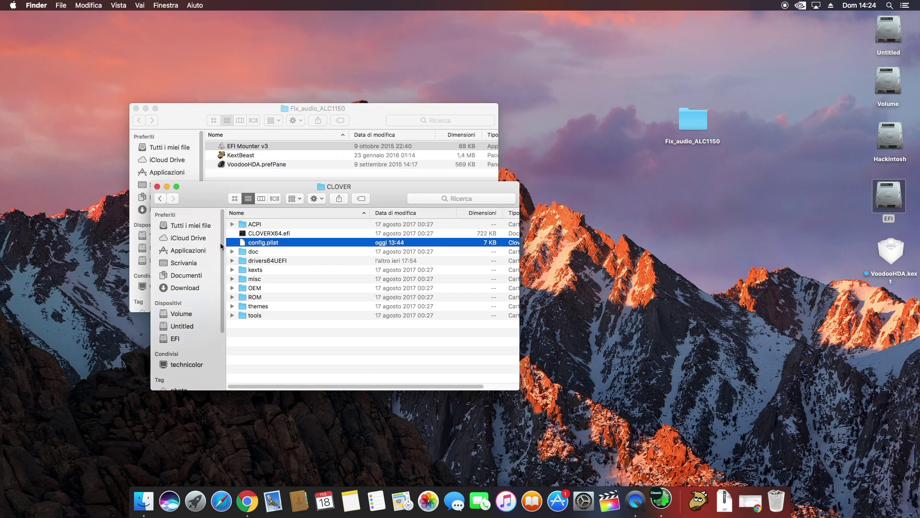
left_click(249, 85)
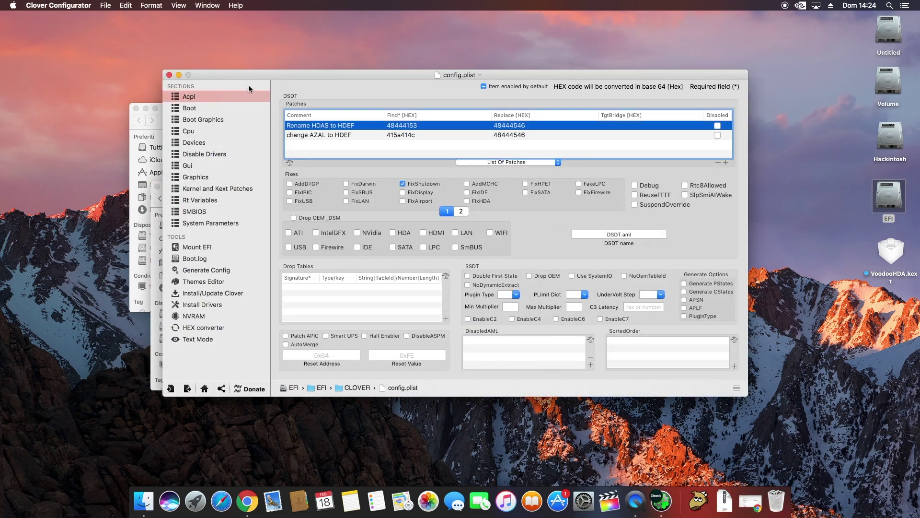
left_click(205, 107)
left_click(204, 96)
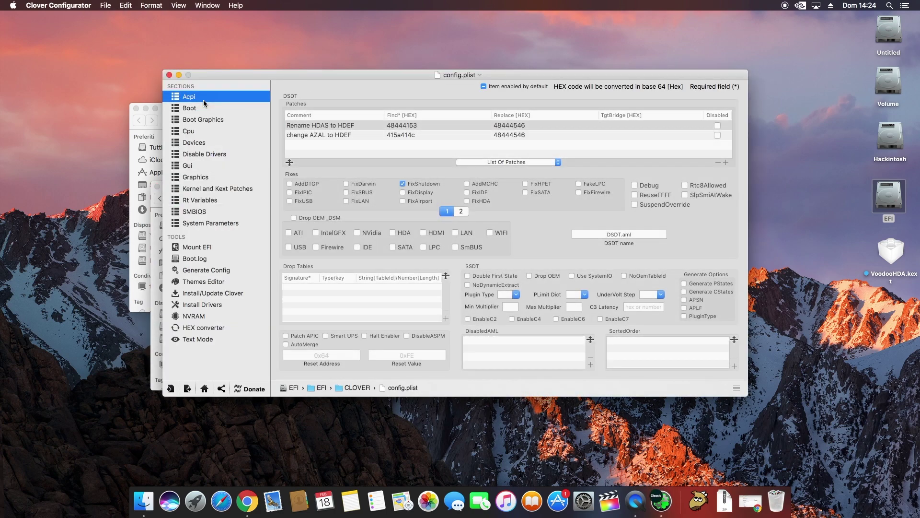
left_click(500, 163)
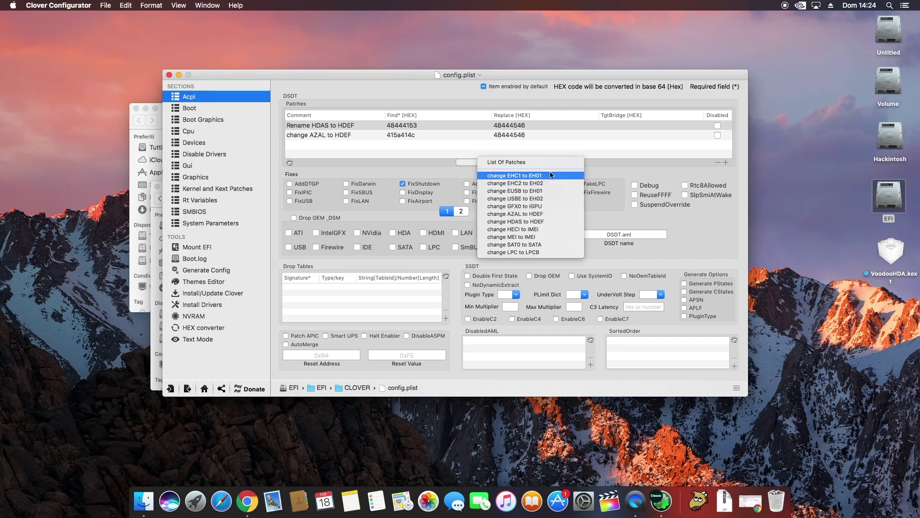
left_click(397, 139)
left_click(369, 127)
left_click(368, 138)
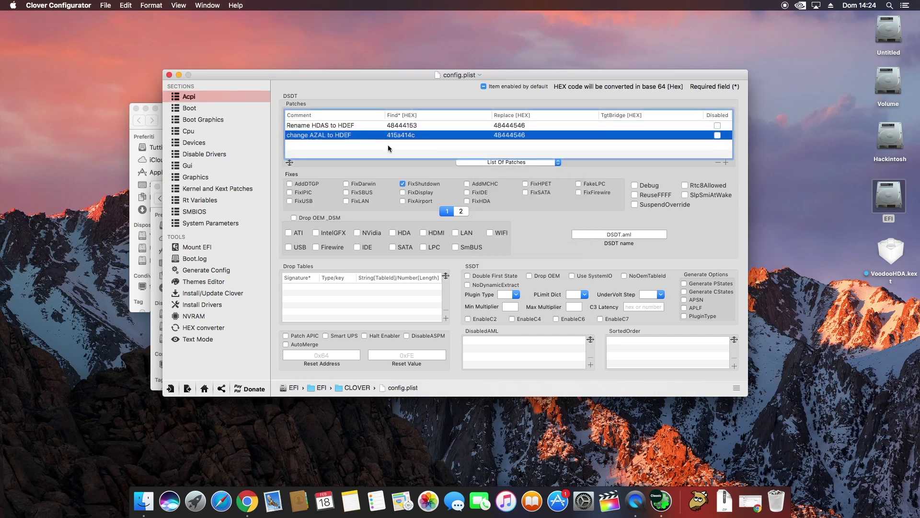
- Confirm Devices audio injection is set to 1, then close config.plist
left_click(192, 153)
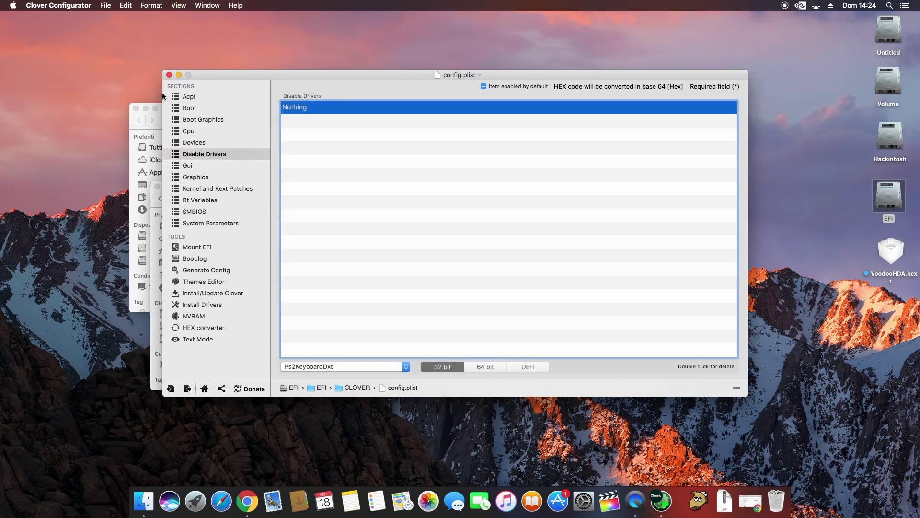
left_click(193, 119)
left_click(190, 130)
left_click(193, 119)
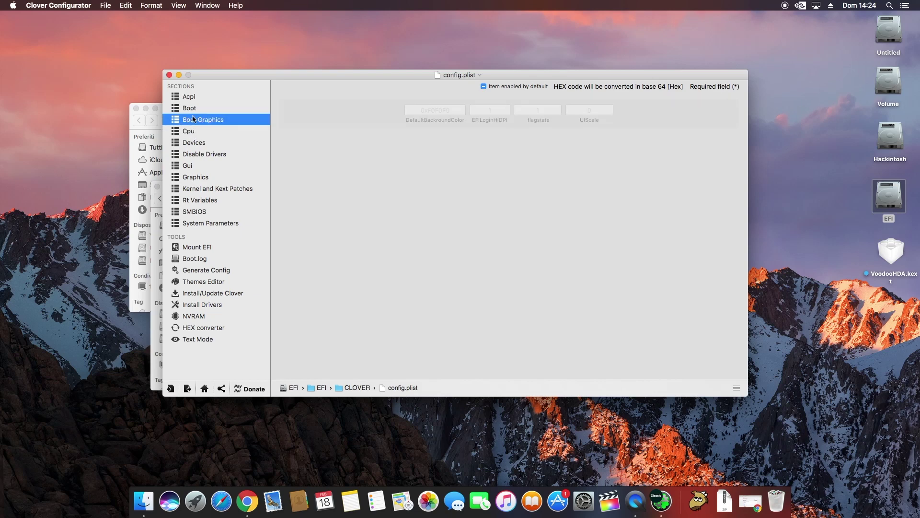
left_click(190, 107)
left_click(194, 132)
left_click(193, 143)
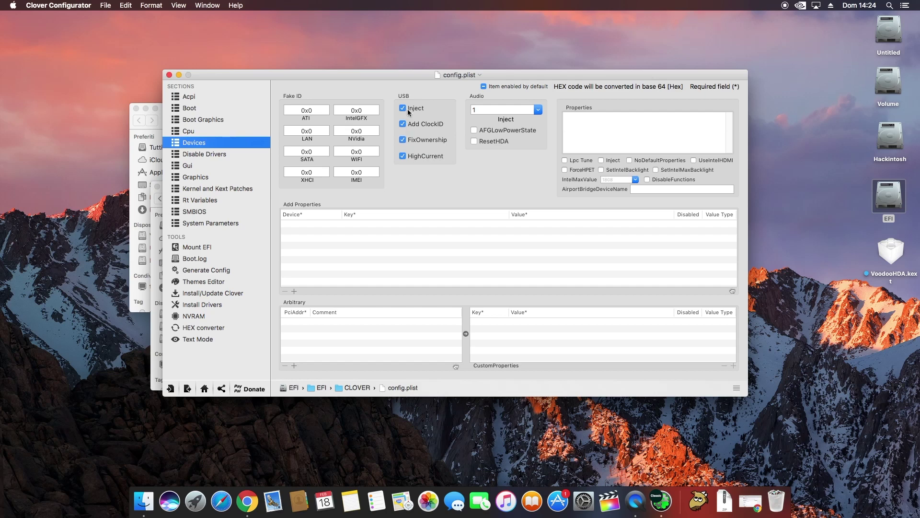
left_click(492, 111)
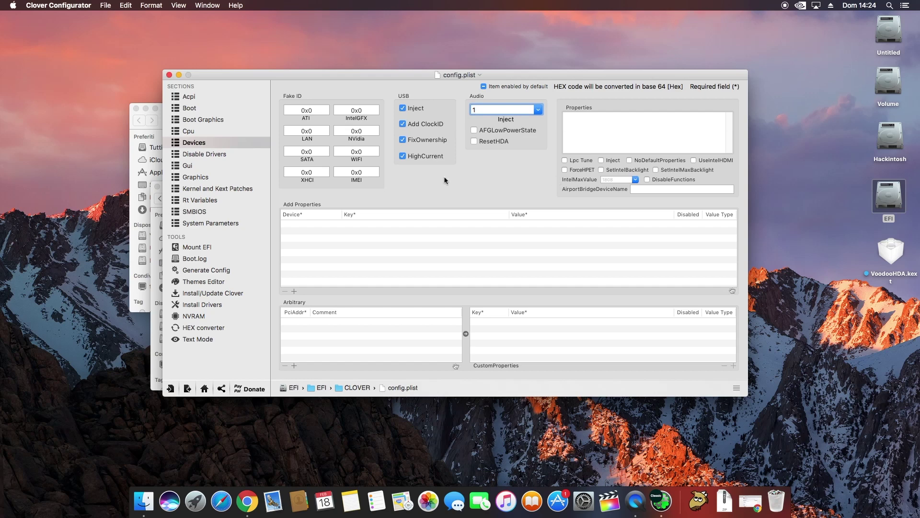
left_click(169, 75)
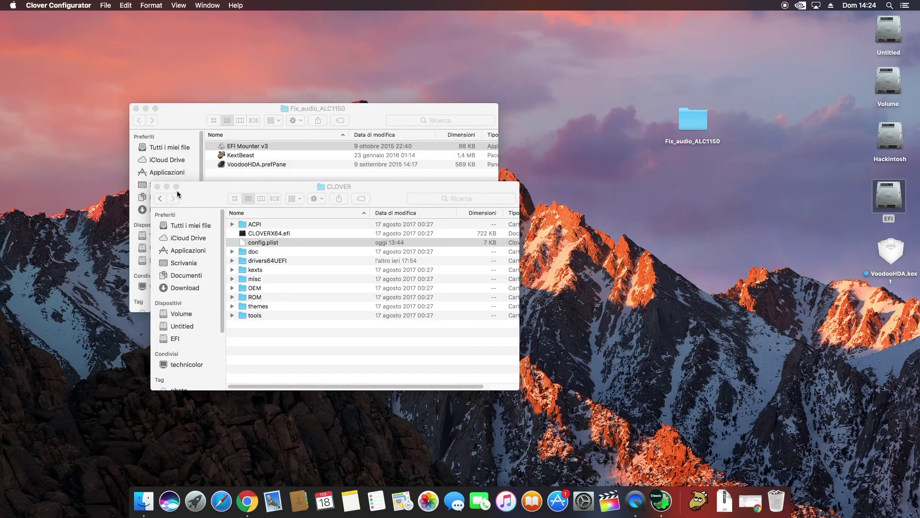
- Close the CLOVER window, move VoodooHDA.kext beside the folder, and close the EFI drive window
left_click(158, 186)
left_click_drag(894, 258, 685, 190)
double_click(895, 203)
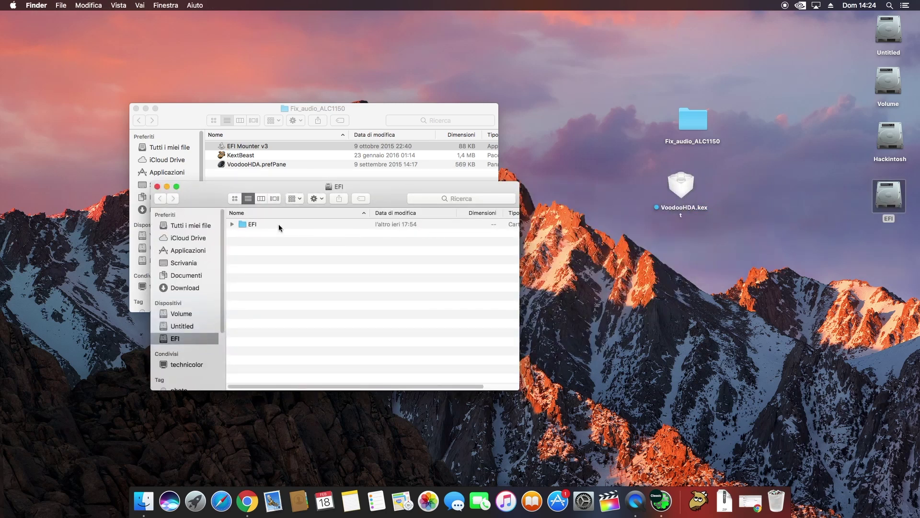
left_click(157, 187)
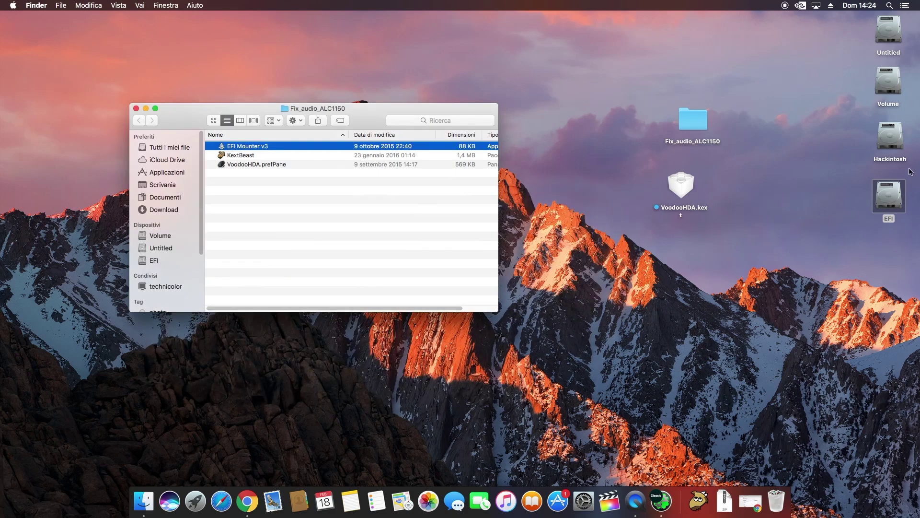
- Open the Extensions folder in the Hackintosh disk's Library
left_click(887, 141)
double_click(887, 140)
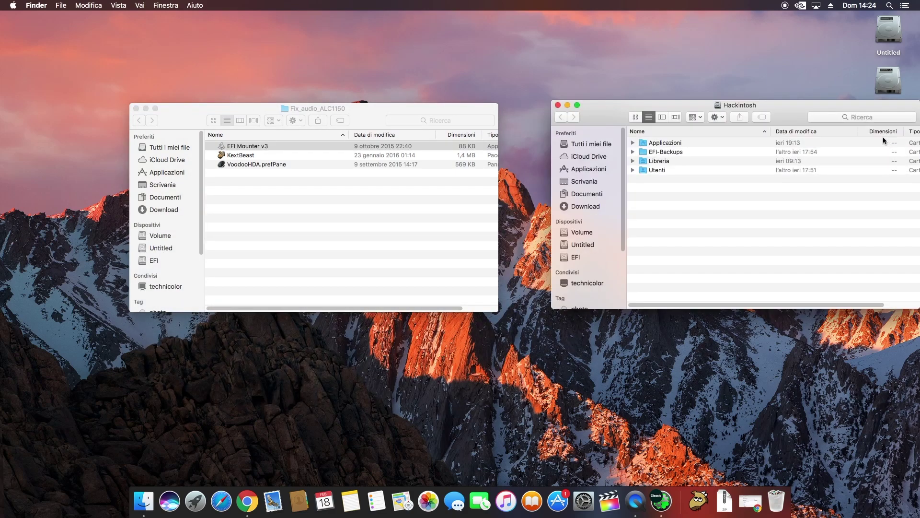
left_click_drag(668, 110, 629, 187)
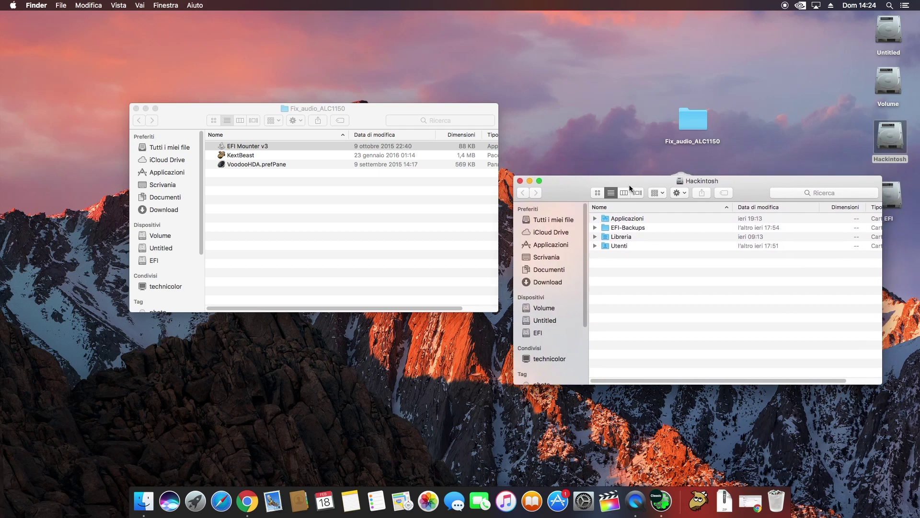
double_click(628, 239)
left_click(622, 242)
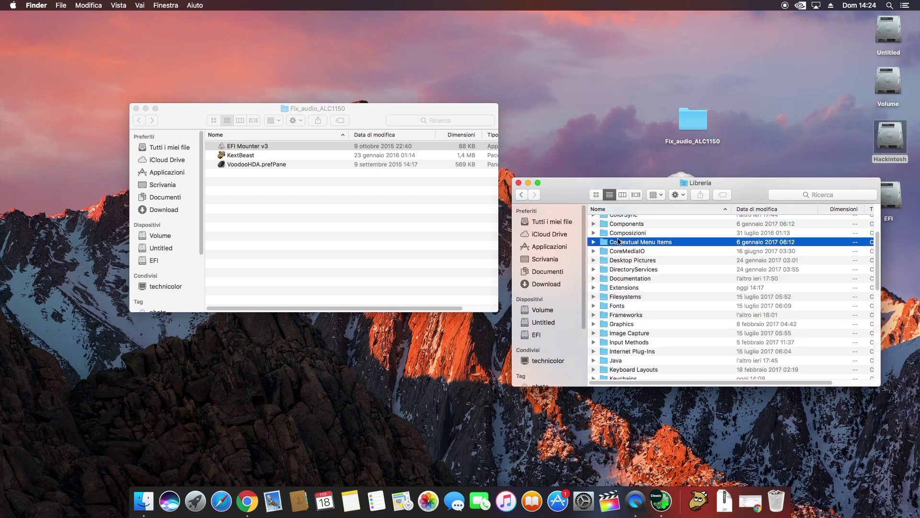
key("e")
double_click(640, 289)
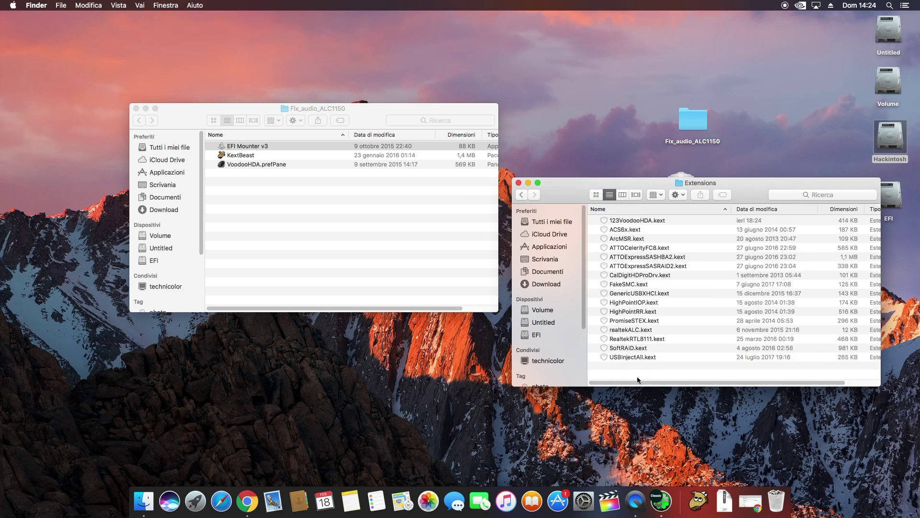
- Shift the Extensions window to uncover VoodooHDA.kext, then close Extensions
left_click_drag(650, 205, 654, 242)
left_click_drag(677, 210, 621, 199)
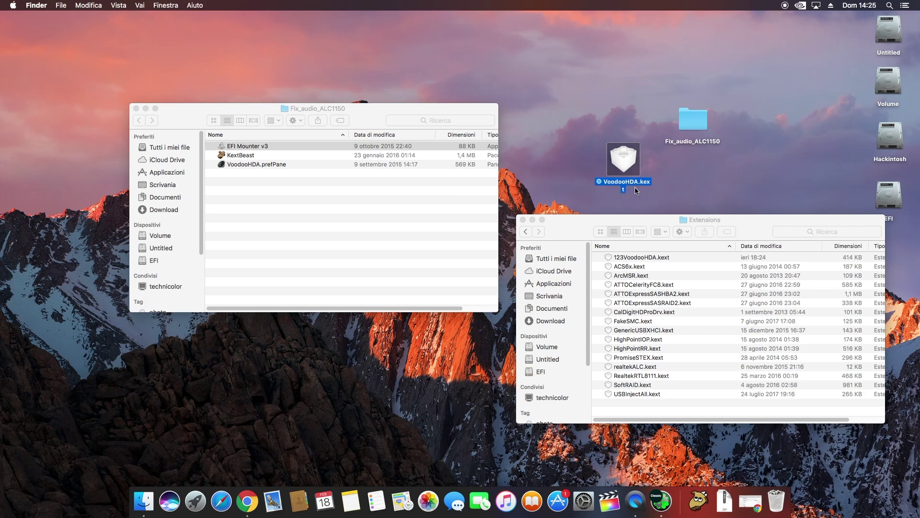
left_click(634, 404)
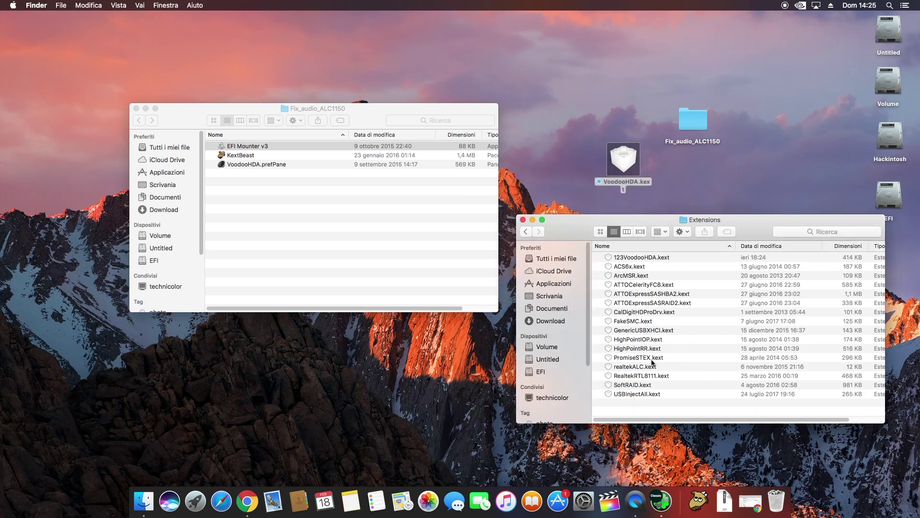
left_click(523, 220)
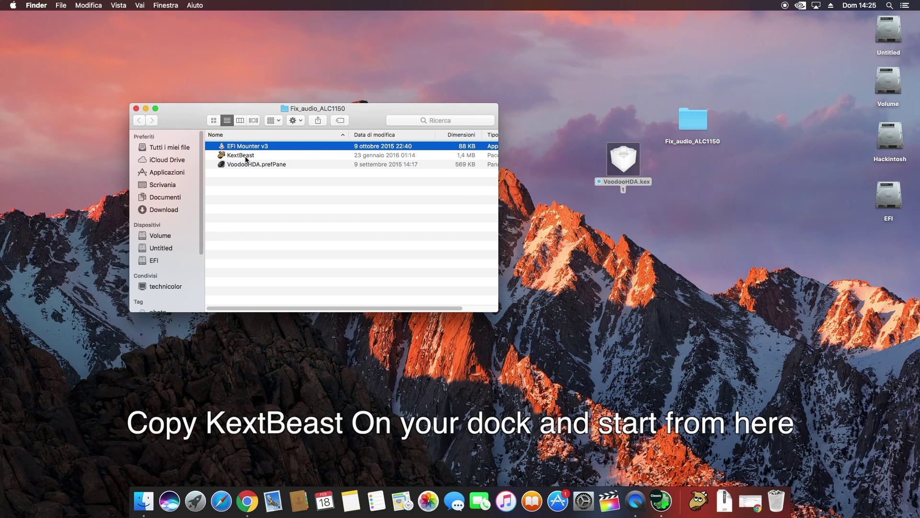
- Launch KextBeast, accept the certificate and licence, and choose /Library/Extensions
left_click(696, 502)
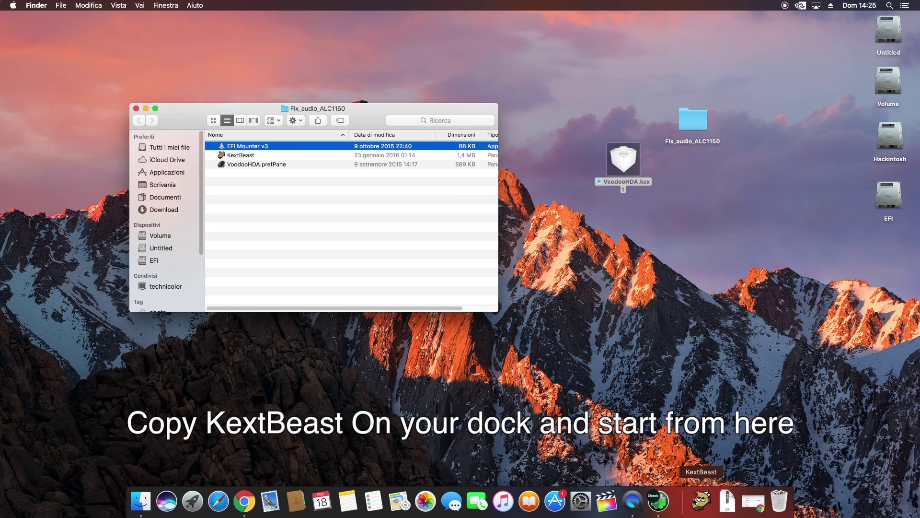
left_click(561, 197)
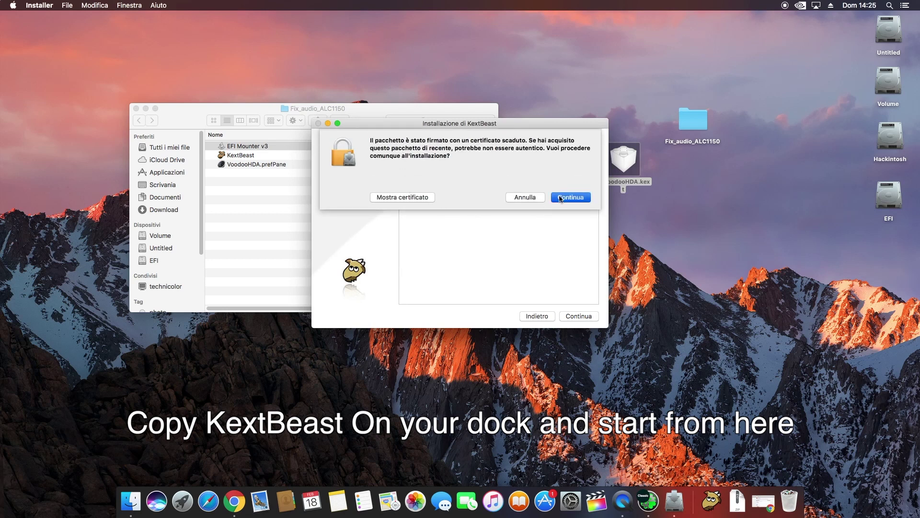
left_click(584, 319)
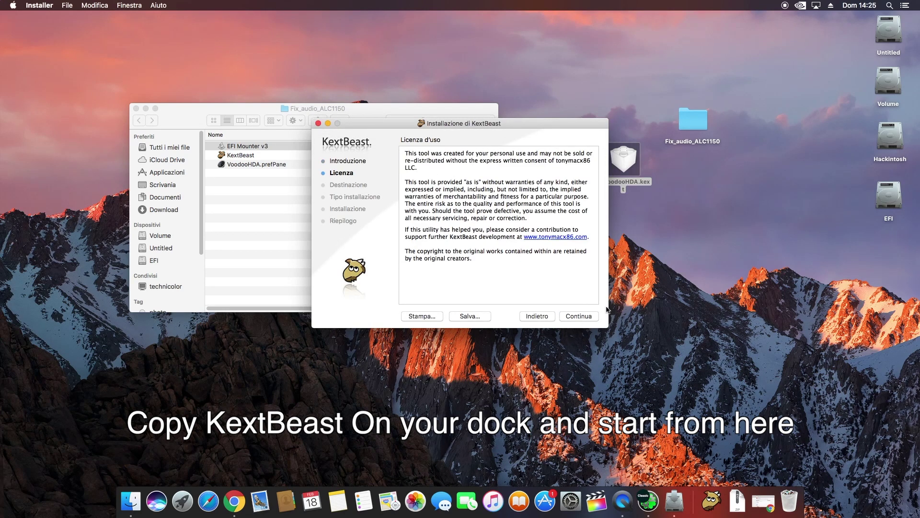
left_click(573, 317)
left_click(549, 202)
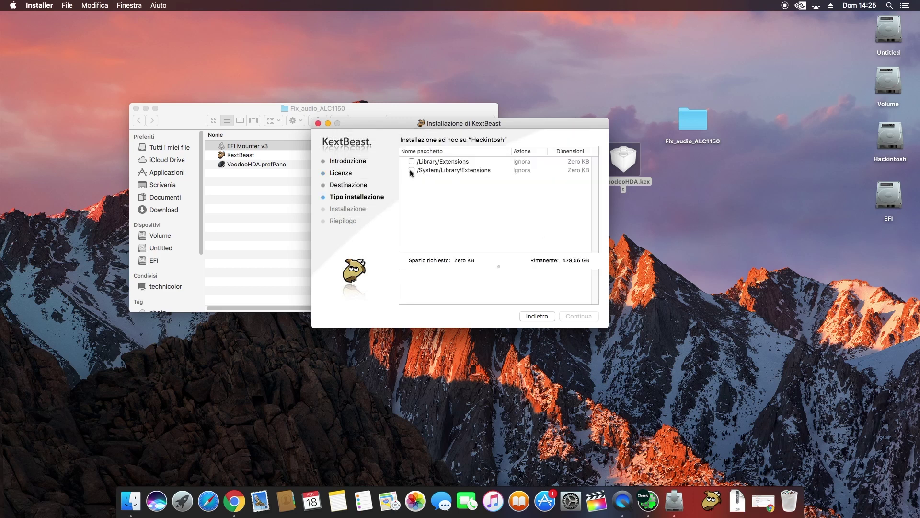
left_click(412, 161)
- Rearrange the installer, Fix_audio_ALC1150 folder and VoodooHDA.kext icon on screen
left_click_drag(431, 126, 348, 127)
left_click_drag(393, 108, 416, 409)
left_click_drag(619, 160, 620, 200)
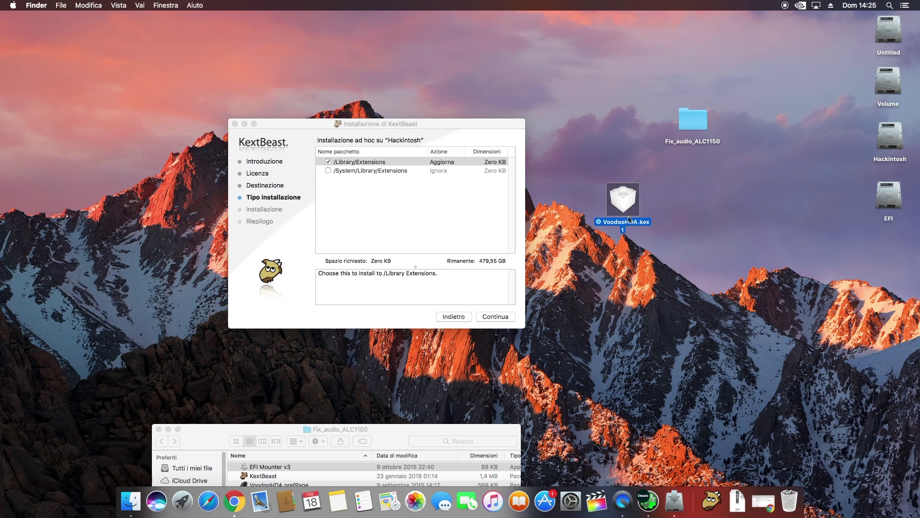
left_click_drag(405, 428, 369, 308)
left_click(402, 225)
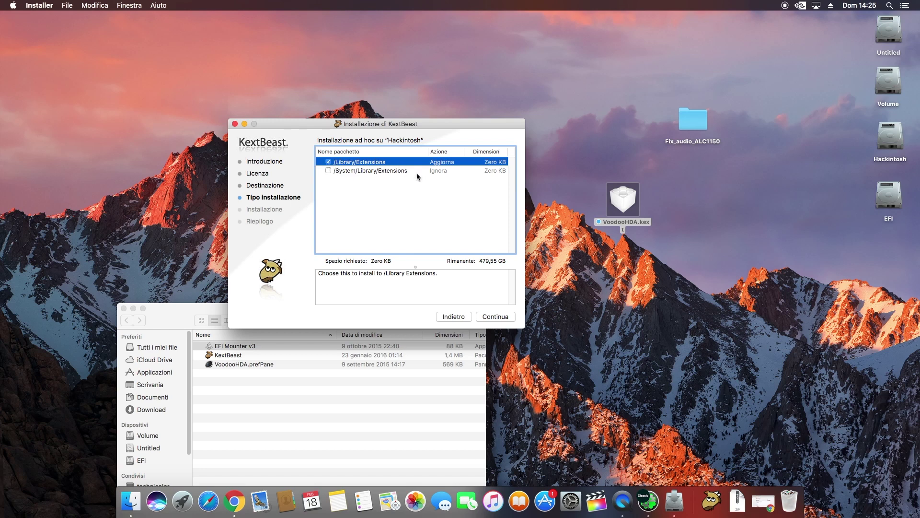
- Install onto the Hackintosh disk with the admin password and close the finished installer
left_click(501, 317)
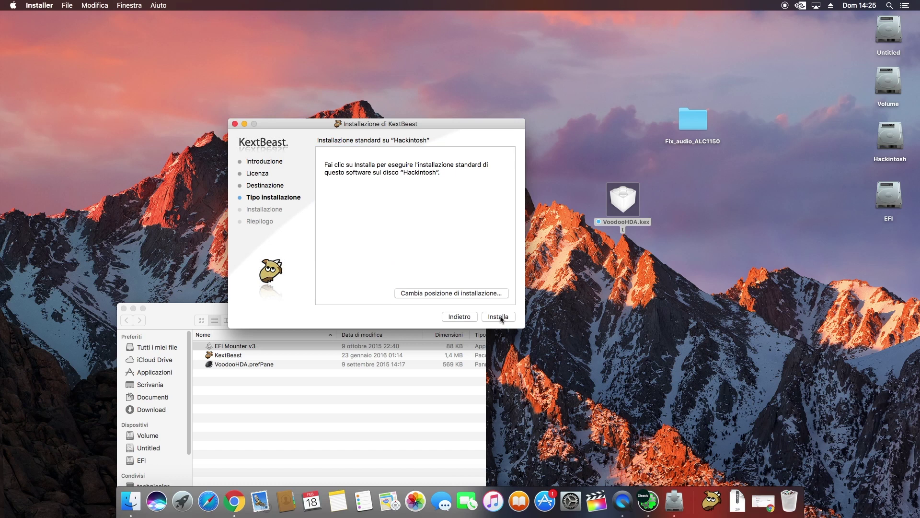
left_click(460, 293)
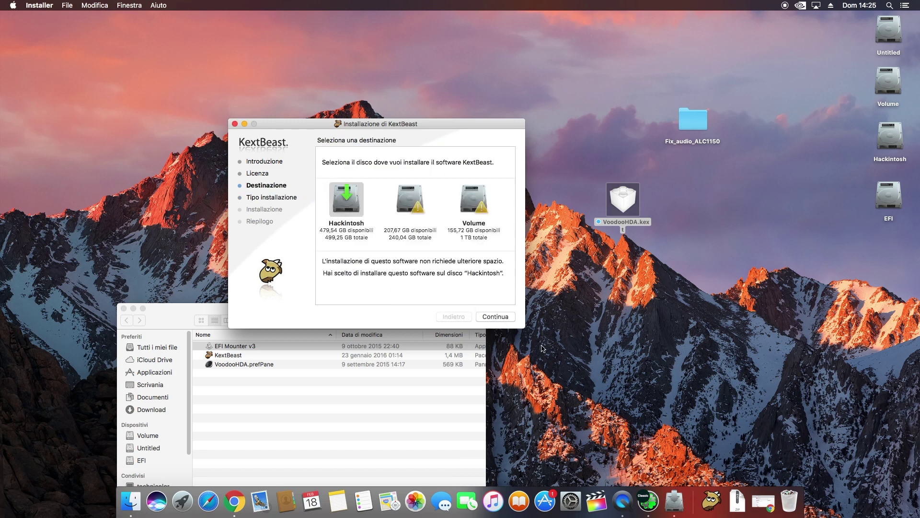
left_click(498, 319)
left_click(498, 318)
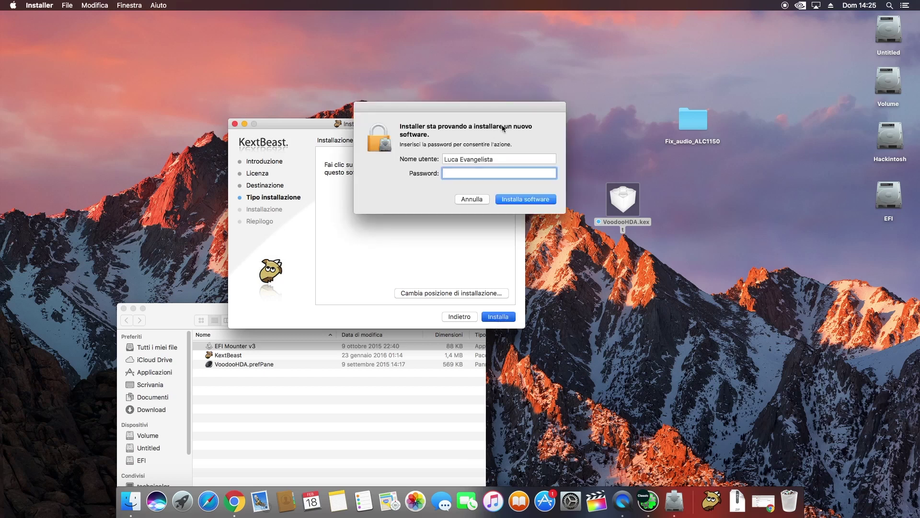
type("•••••")
key("Return")
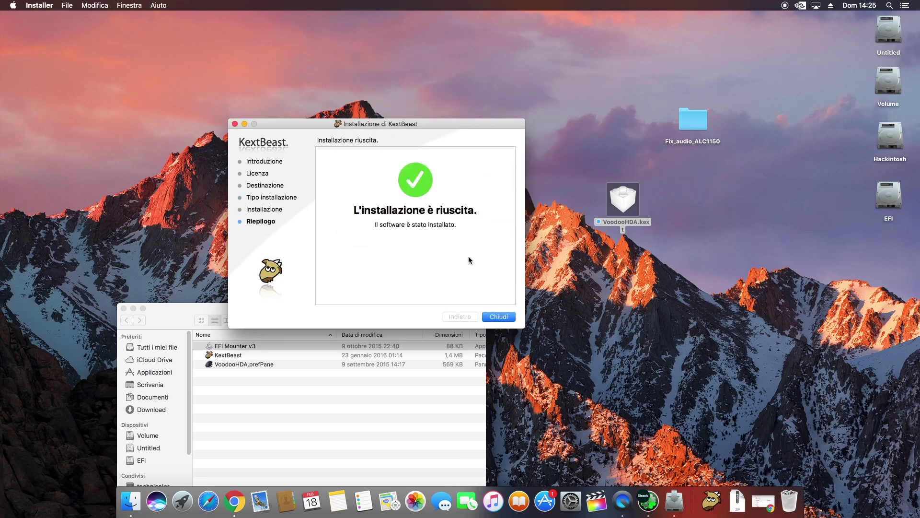
left_click(499, 318)
- Rearrange desktop icons and open Hackintosh > Libreria > PreferencePanes
left_click_drag(351, 307, 357, 160)
left_click_drag(621, 208, 884, 269)
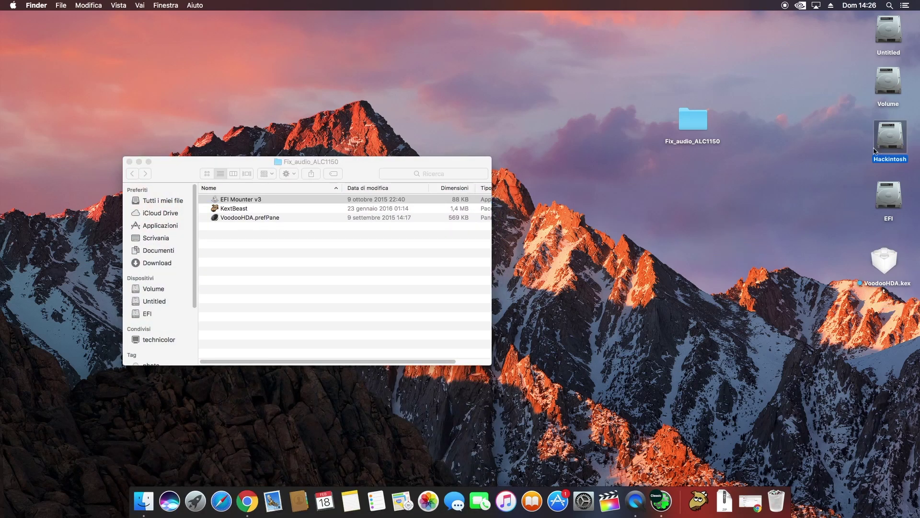
double_click(873, 148)
double_click(622, 241)
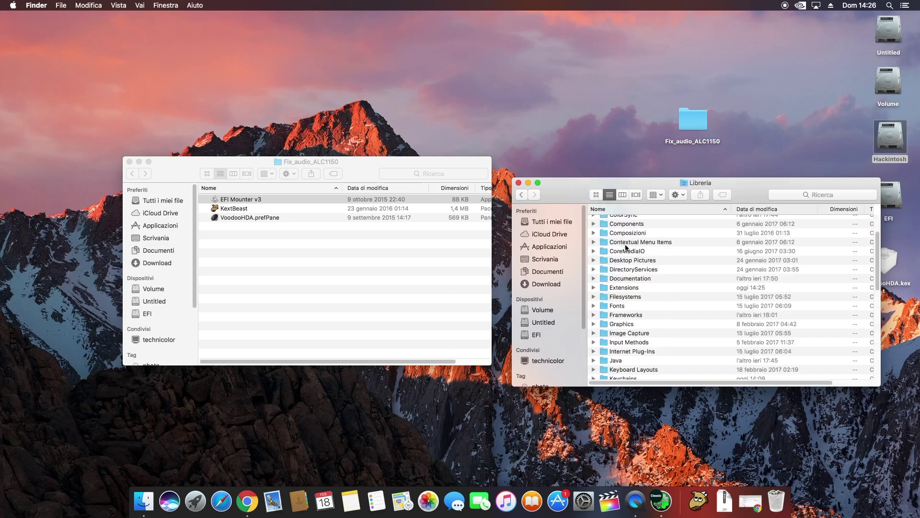
scroll(651, 259, "up", 3)
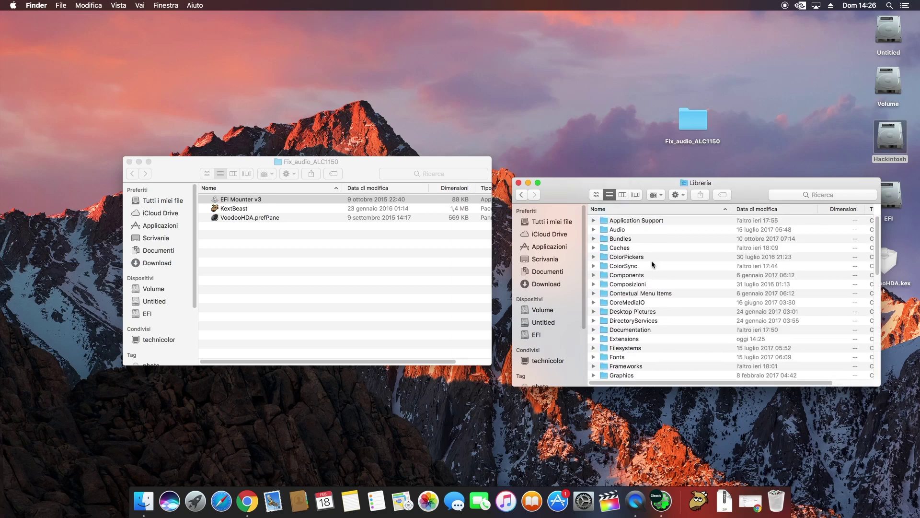
scroll(651, 261, "down", 6)
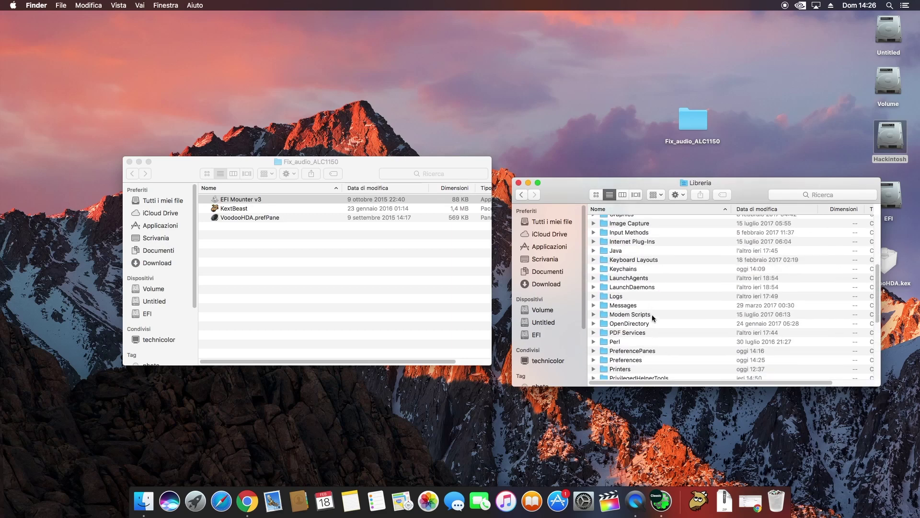
double_click(645, 353)
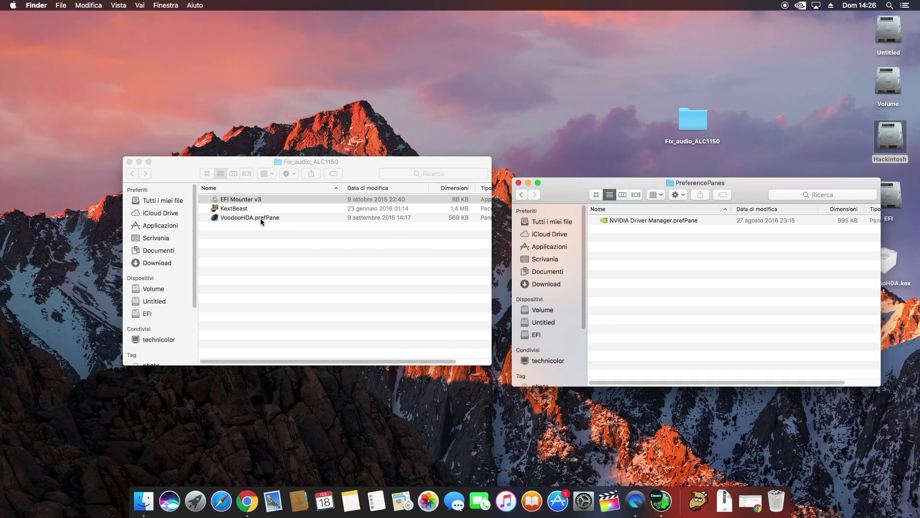
- Move VoodooHDA.prefPane into PreferencePanes with authentication, then close both folders
left_click(254, 222)
left_click(247, 218)
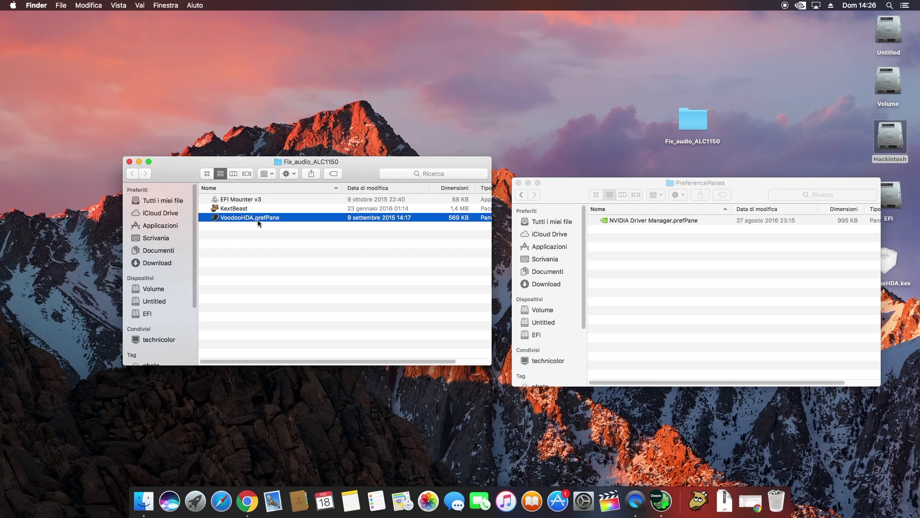
left_click_drag(261, 222, 613, 260)
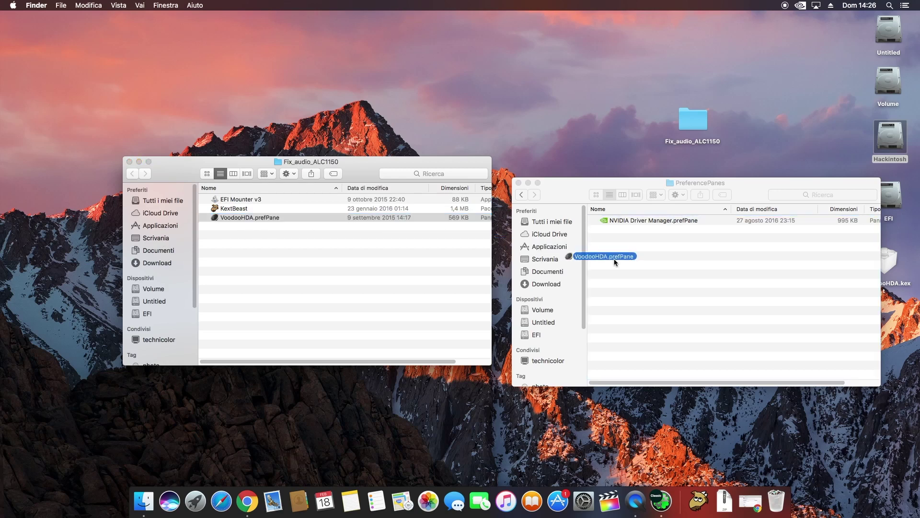
left_click(485, 172)
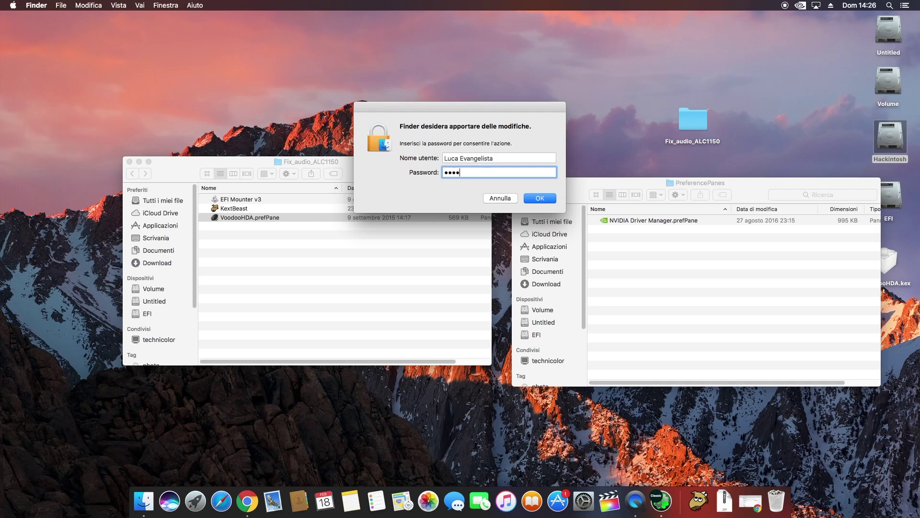
key("Return")
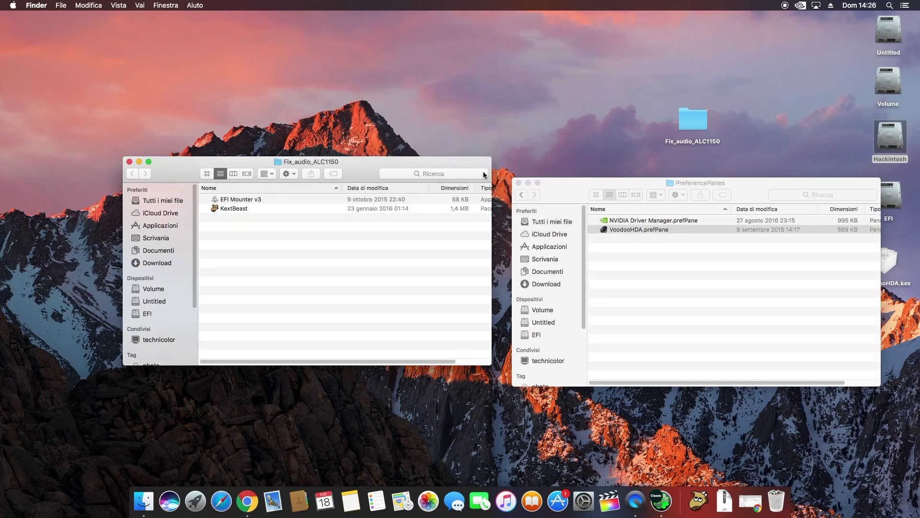
left_click(129, 161)
left_click(516, 182)
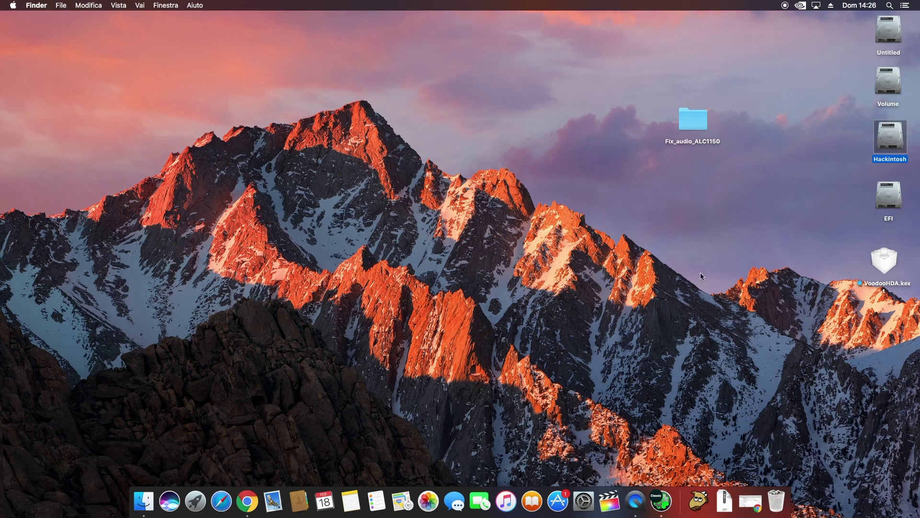
left_click(584, 501)
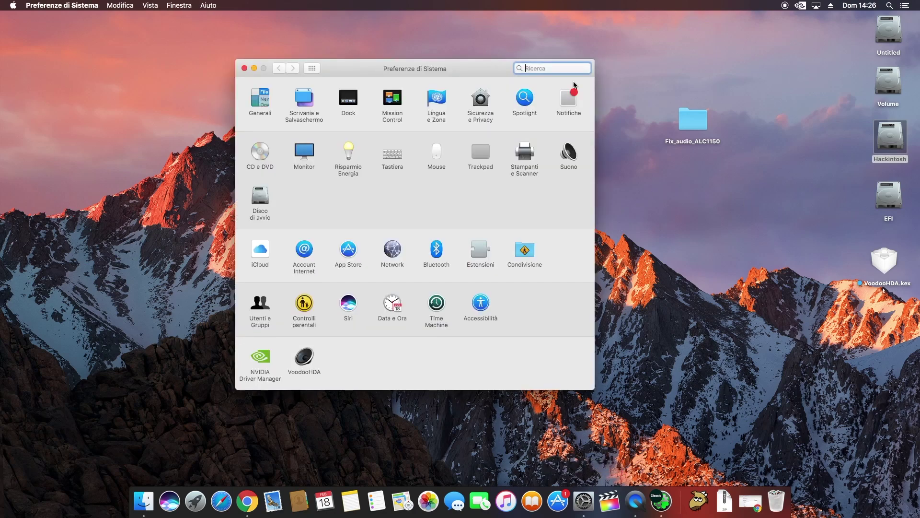
left_click(568, 153)
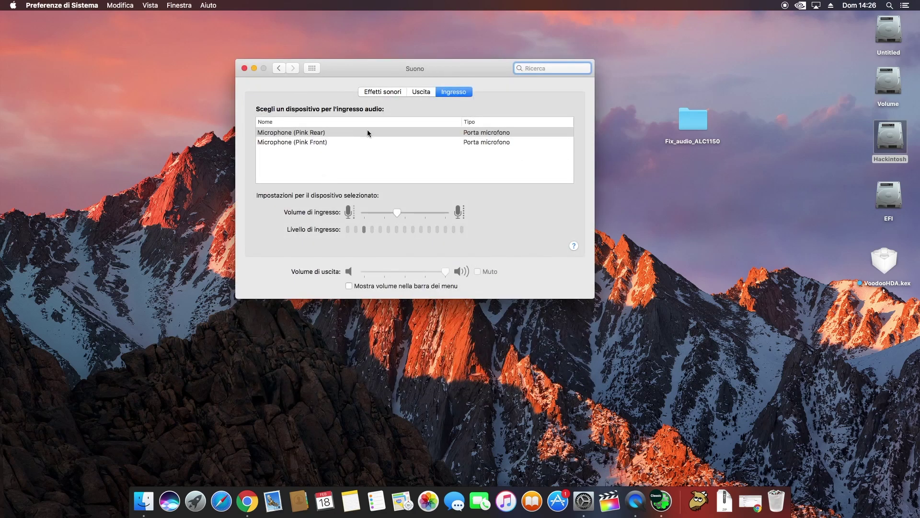
left_click(325, 136)
left_click(322, 142)
left_click(323, 137)
left_click(322, 142)
left_click(412, 93)
scroll(346, 159, "down", 3)
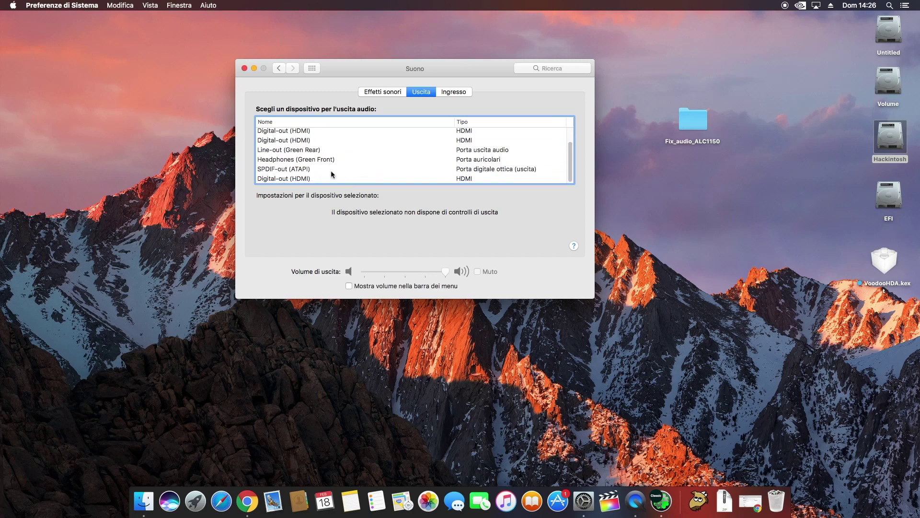
left_click(245, 68)
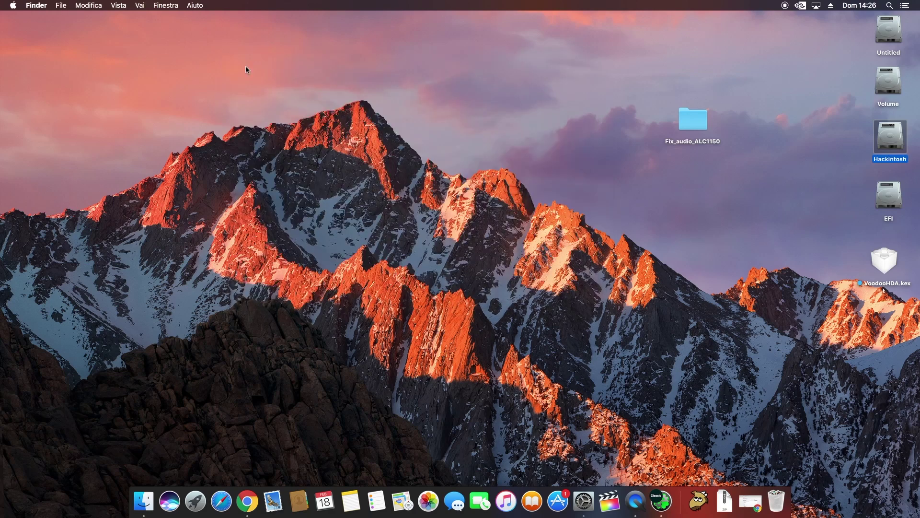